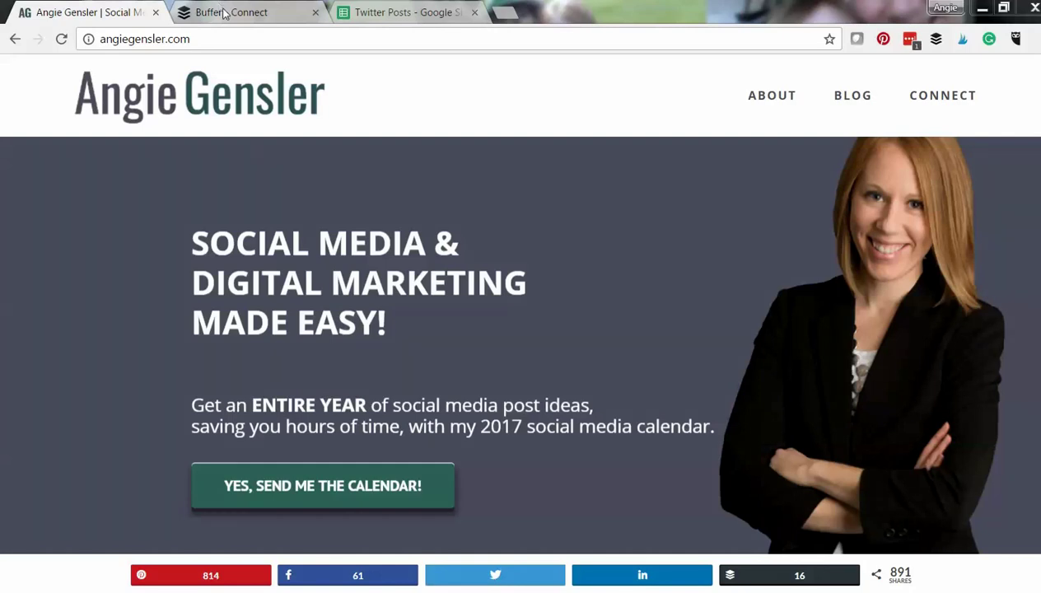
Step: Switch to Buffer, view the options for connecting more social networks, and return to the Twitter profile's queue
left_click(224, 14)
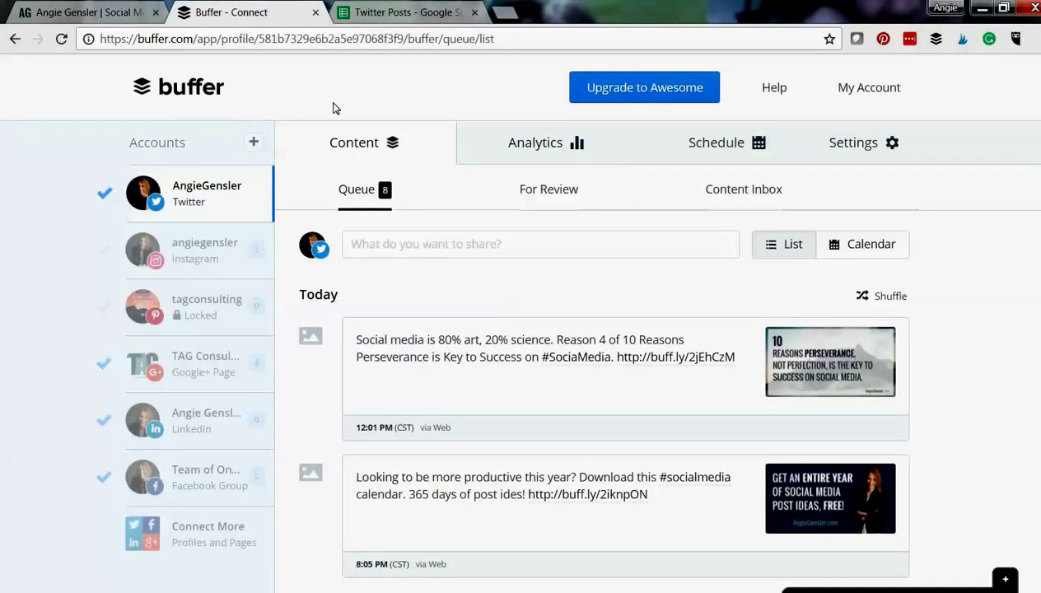
left_click(141, 544)
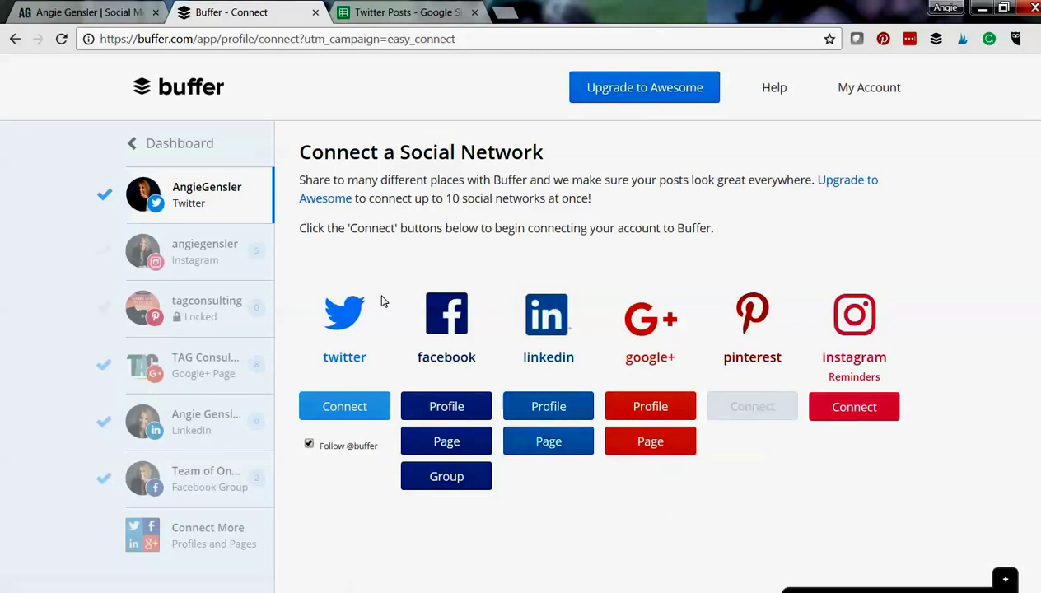
mouse_move(762, 409)
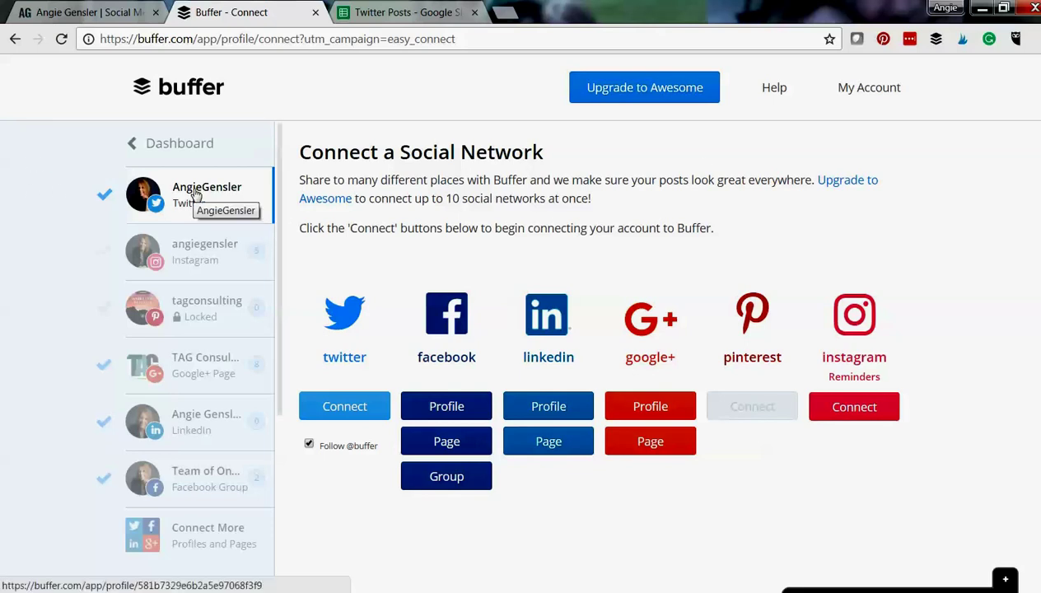
left_click(195, 194)
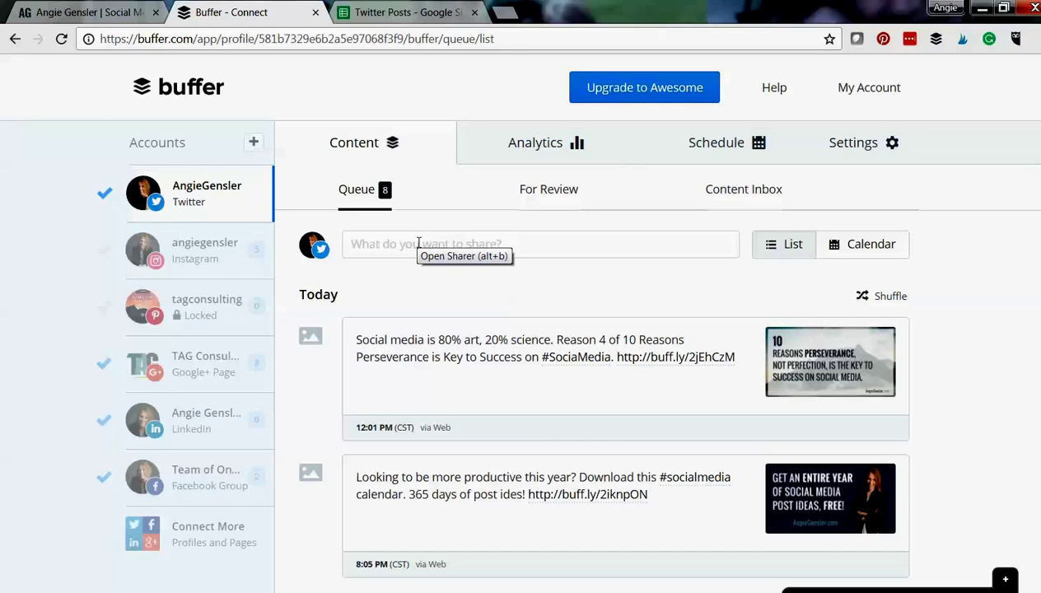
Step: Examine the Twitter profile's recent post analytics, including retweets, likes, mentions and clicks for each post
left_click(553, 147)
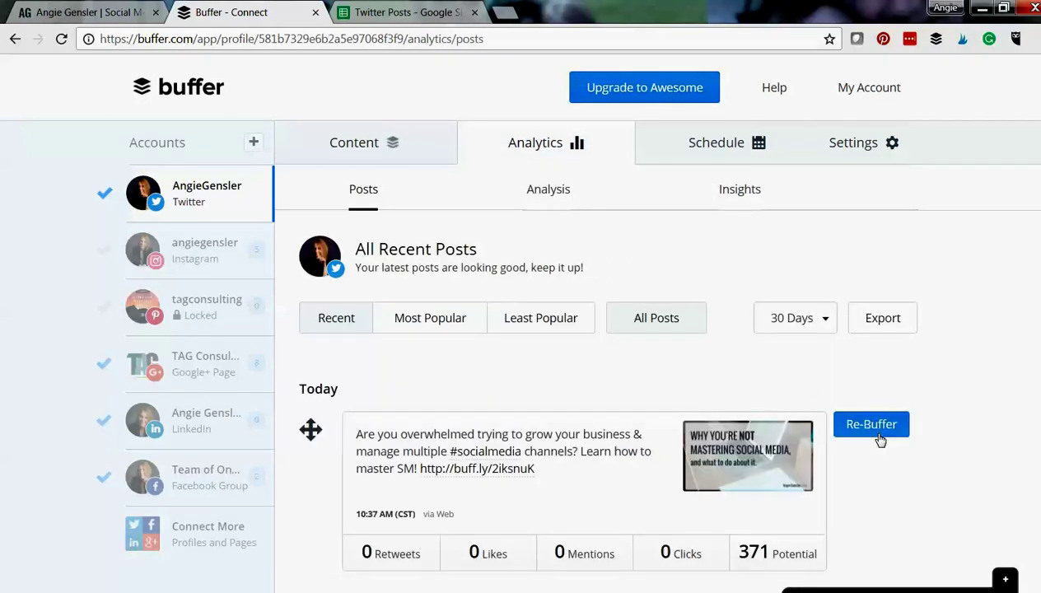
scroll(881, 441, "down", 5)
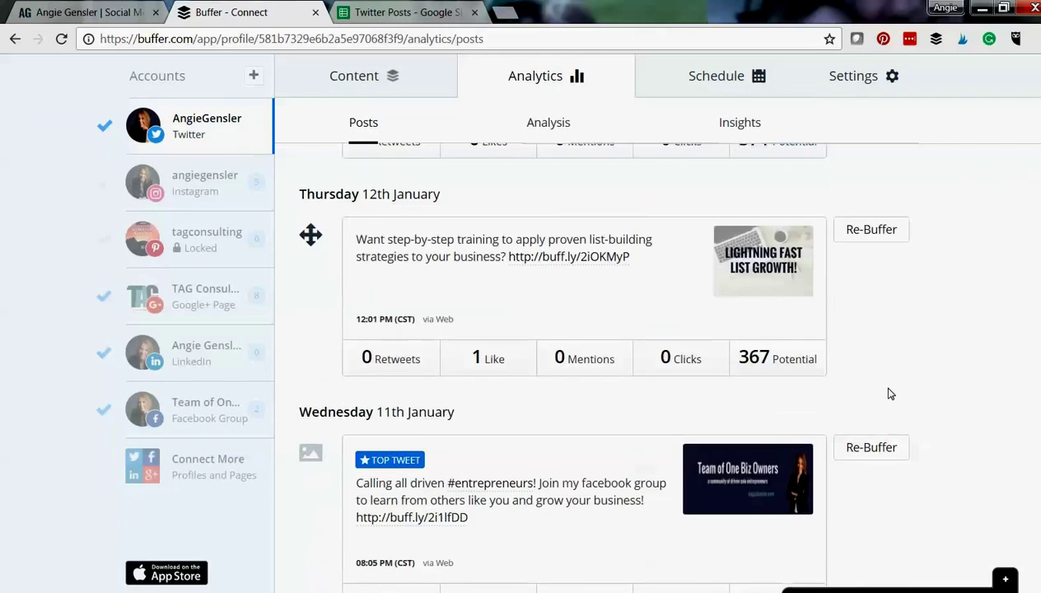
scroll(887, 399, "up", 4)
scroll(889, 389, "up", 1)
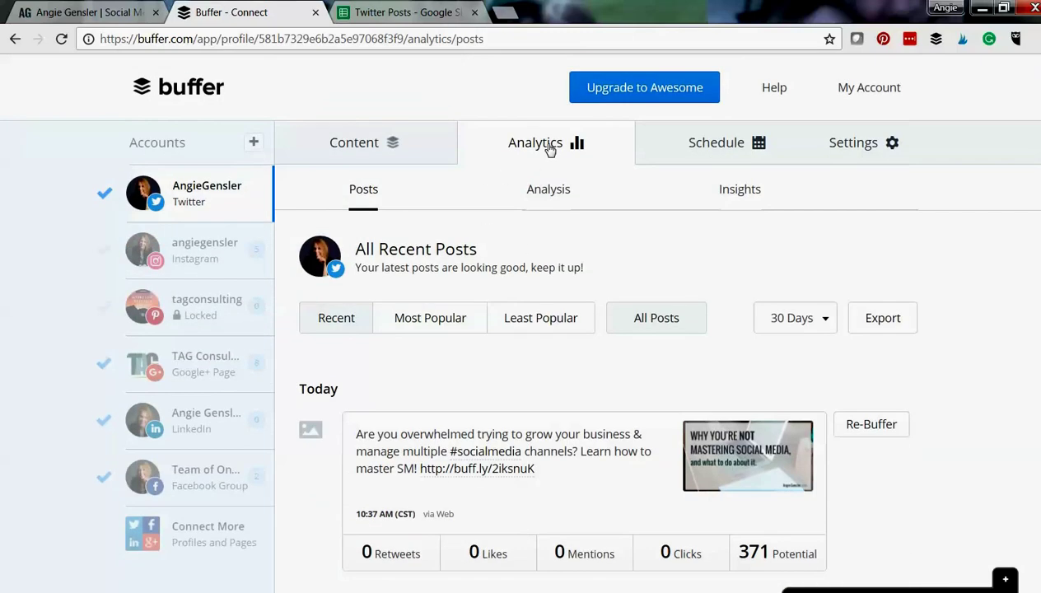
scroll(551, 367, "down", 5)
scroll(551, 367, "down", 6)
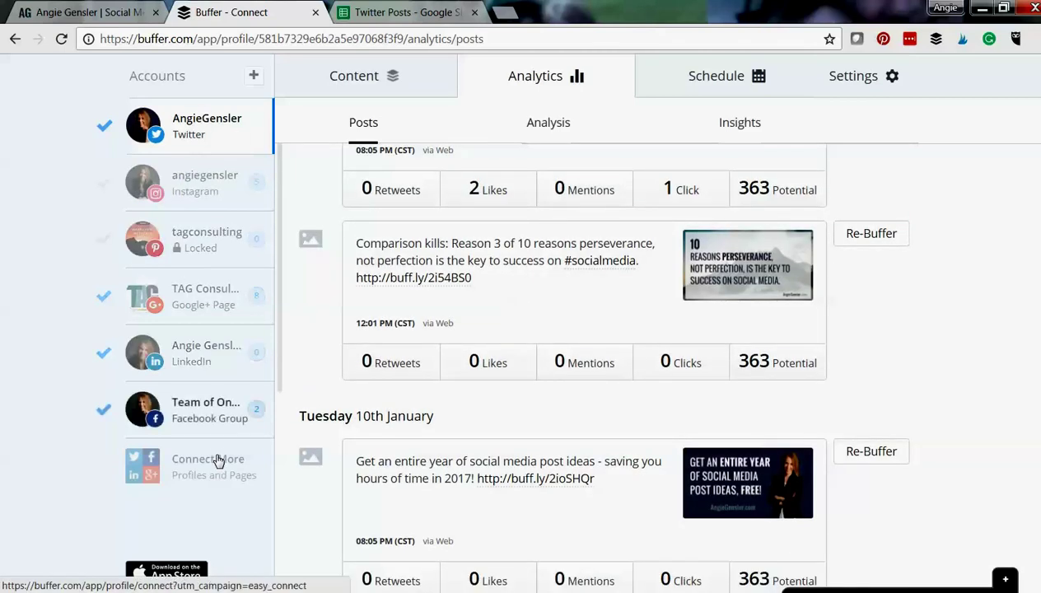
scroll(831, 228, "up", 1)
scroll(883, 270, "down", 1)
scroll(888, 275, "up", 2)
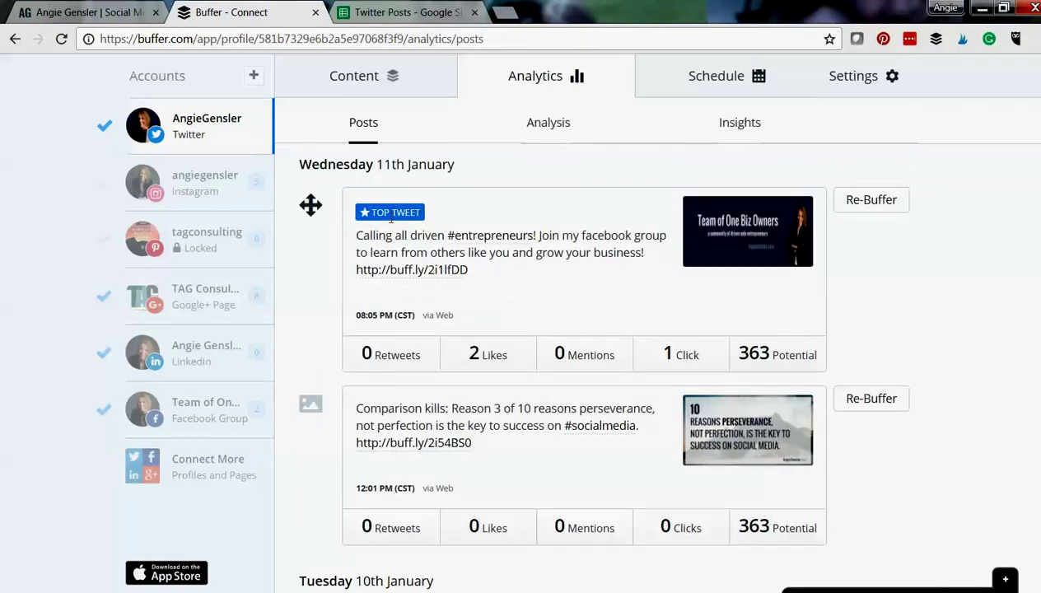
Step: Re-Buffer the Saturday 7th January top tweet about the FREE Facebook group for solo entrepreneurs, adding it to the Twitter queue
scroll(522, 272, "down", 6)
scroll(575, 295, "down", 10)
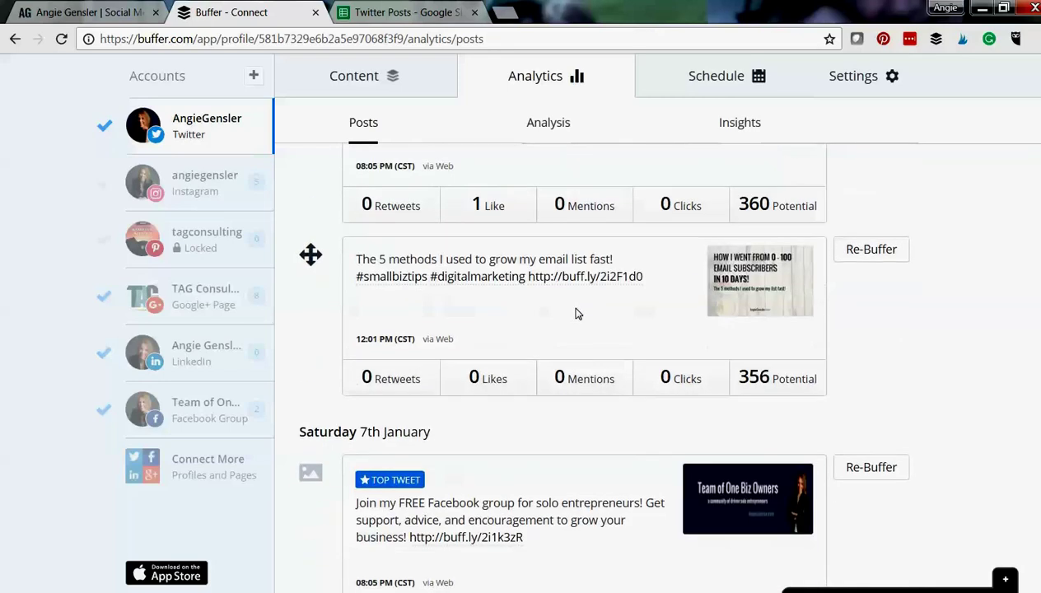
scroll(578, 316, "down", 2)
scroll(574, 304, "up", 4)
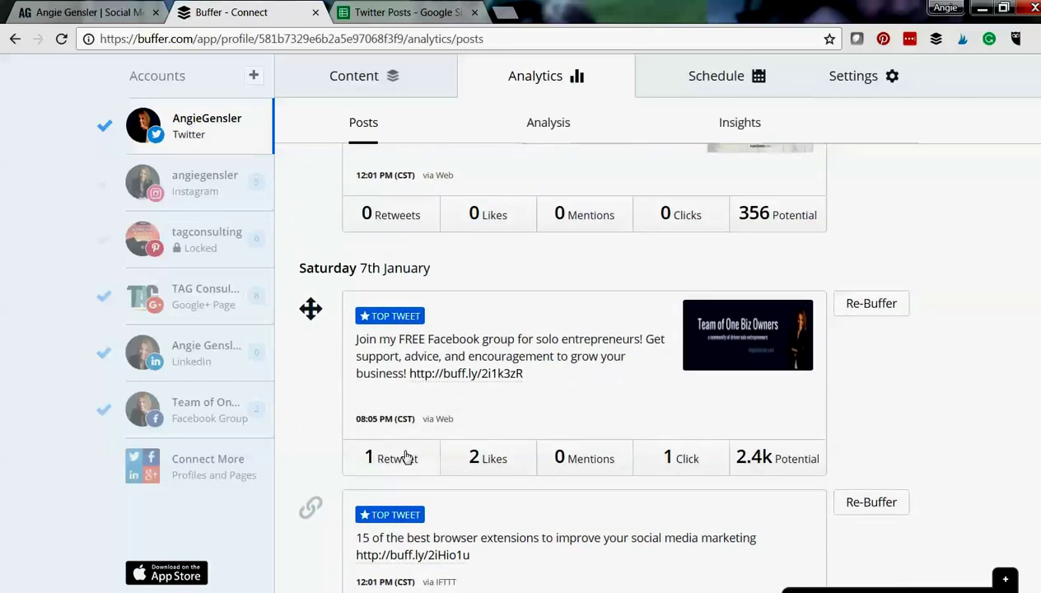
left_click(874, 304)
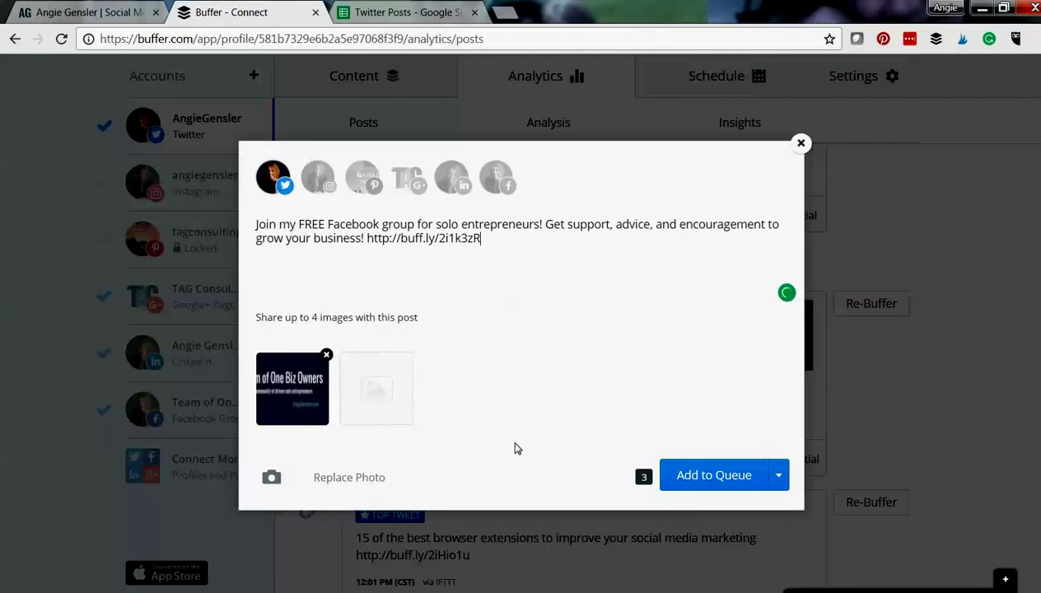
left_click(689, 477)
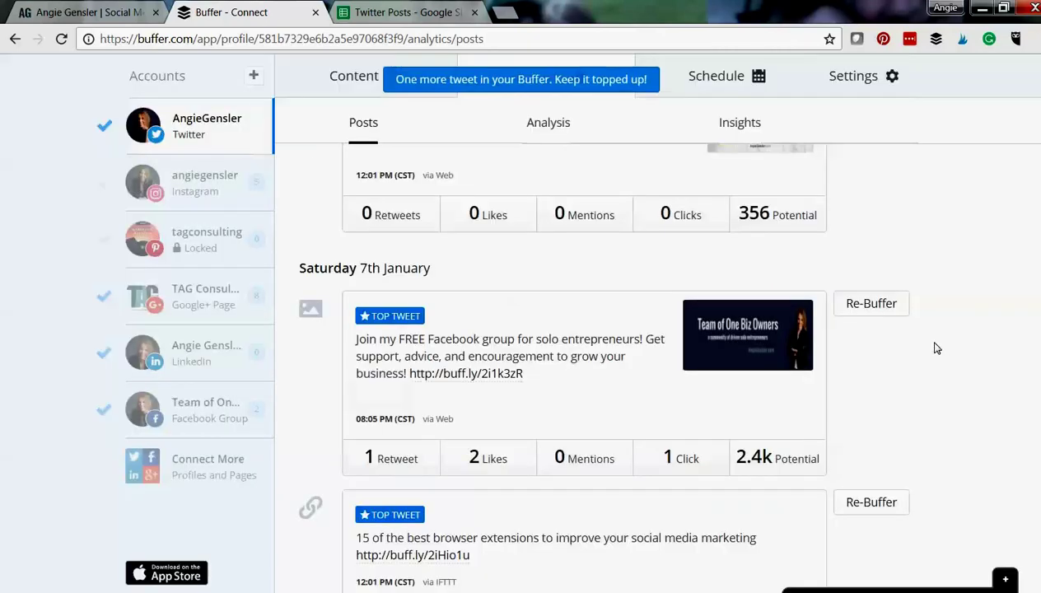
Step: Check the re-added Facebook group tweet in the Twitter queue and view the profile's posting schedule, returning to the queue
scroll(931, 338, "up", 10)
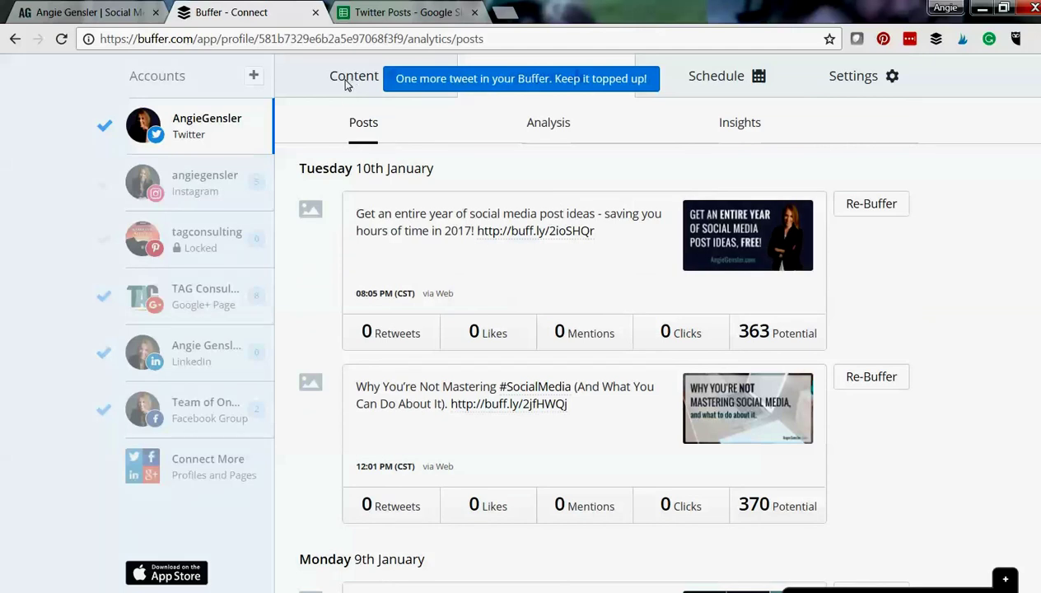
scroll(396, 156, "up", 5)
left_click(350, 80)
scroll(708, 326, "down", 6)
scroll(704, 326, "down", 8)
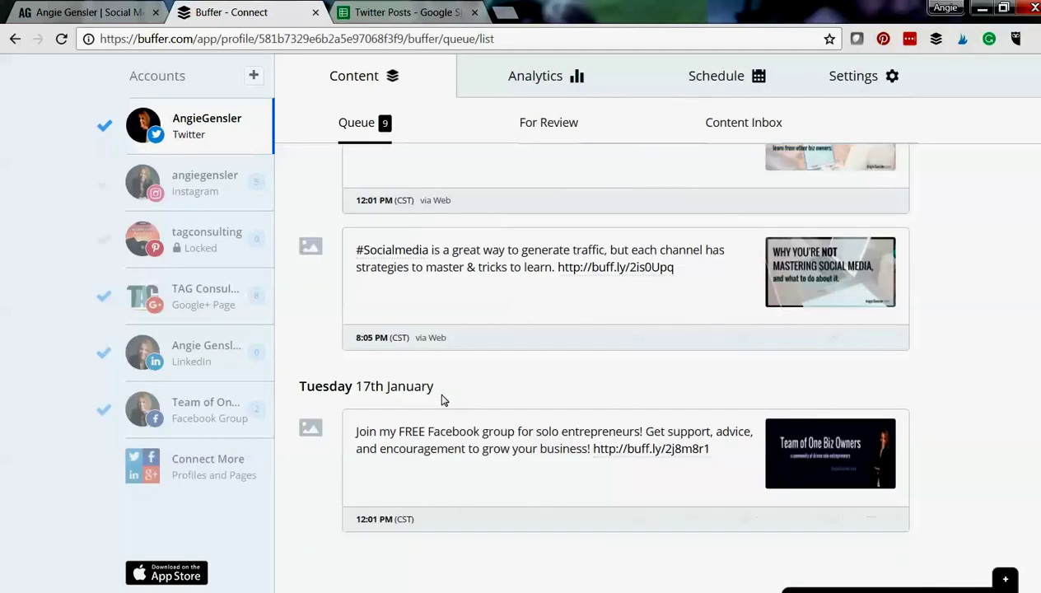
mouse_move(832, 452)
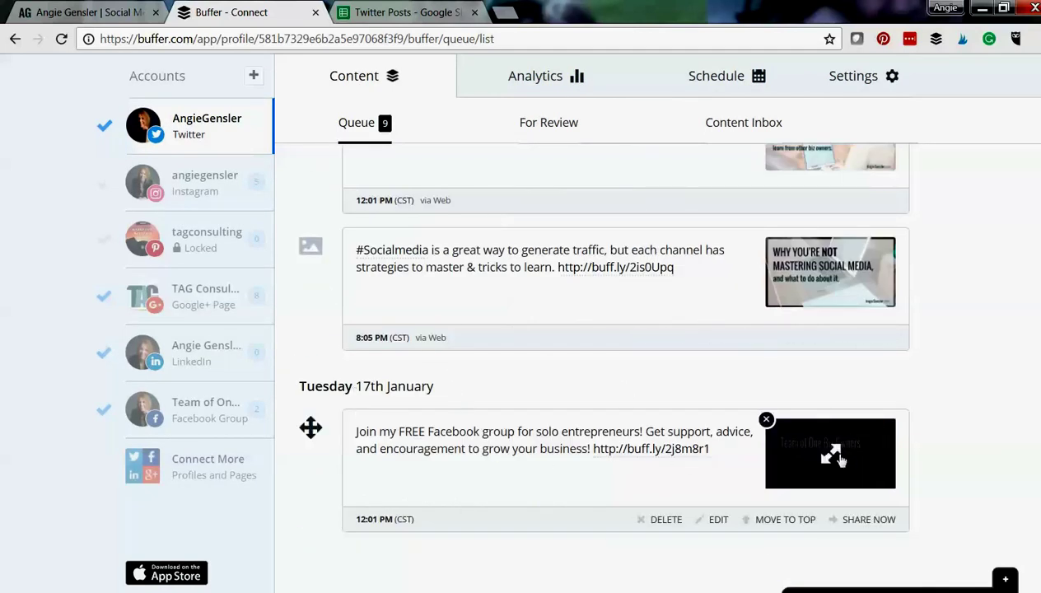
scroll(766, 395, "up", 10)
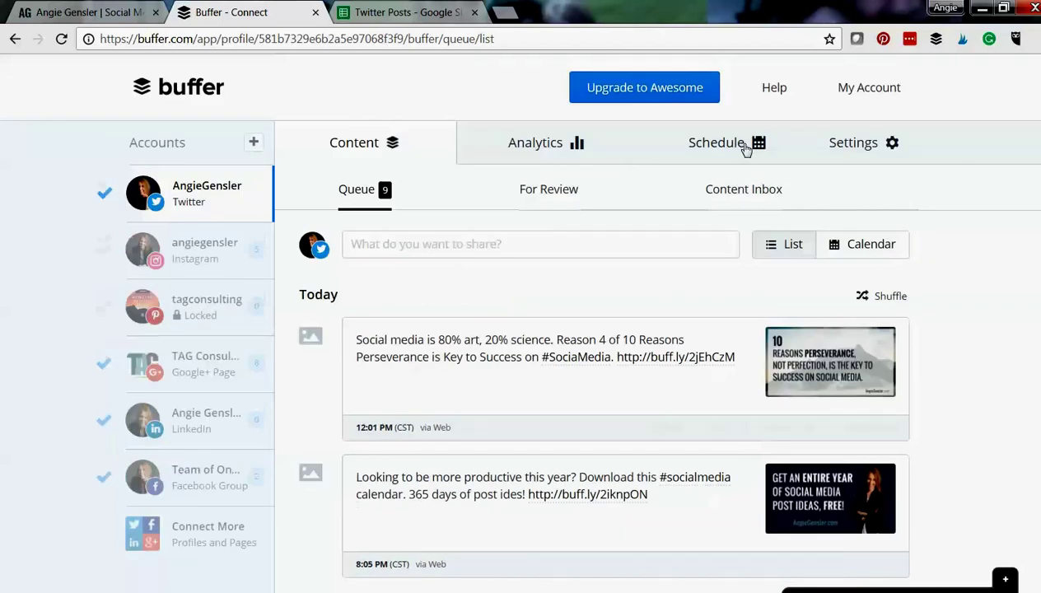
left_click(741, 144)
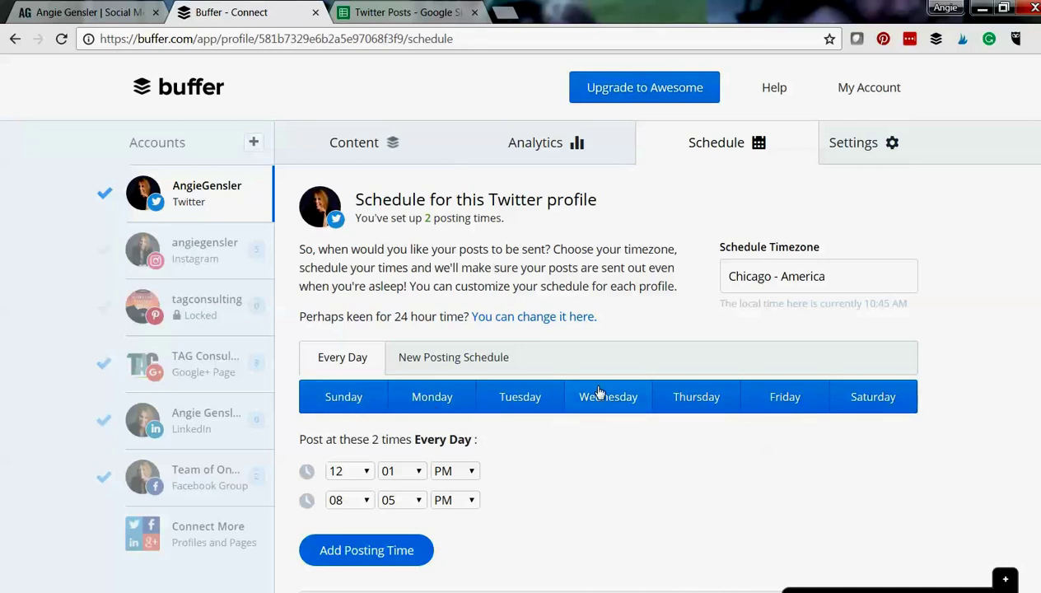
left_click(331, 145)
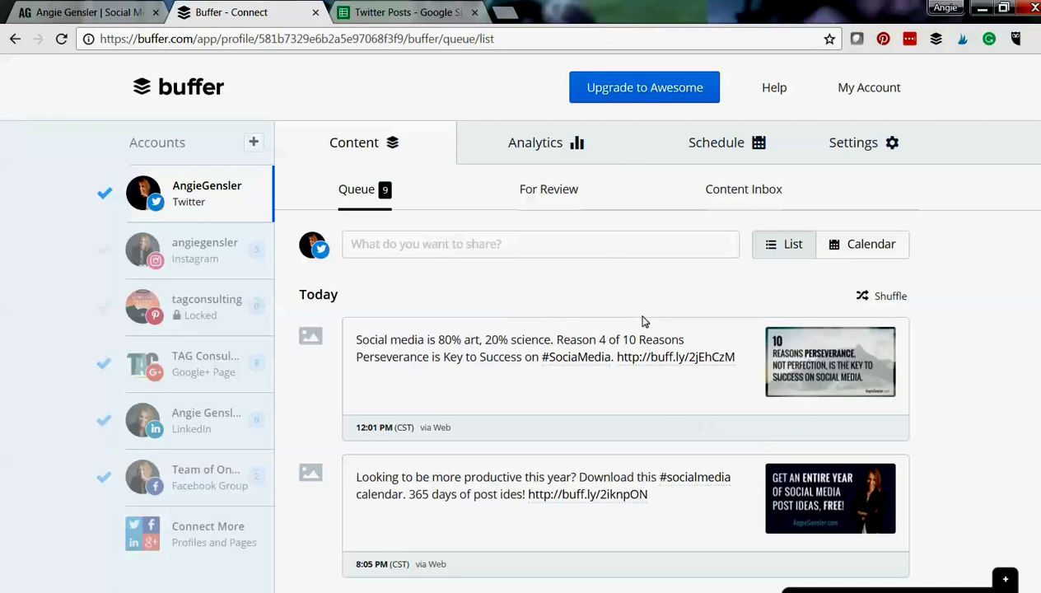
Step: Switch to the Twitter Posts spreadsheet in Google Sheets and examine its blog posts, social post texts and links
left_click(419, 15)
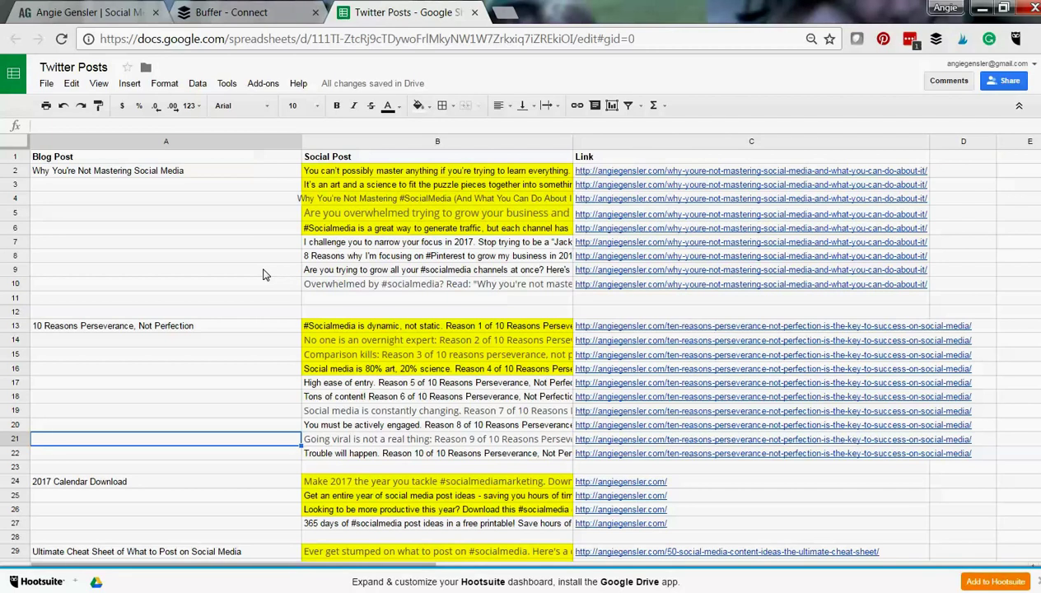
left_click(200, 230)
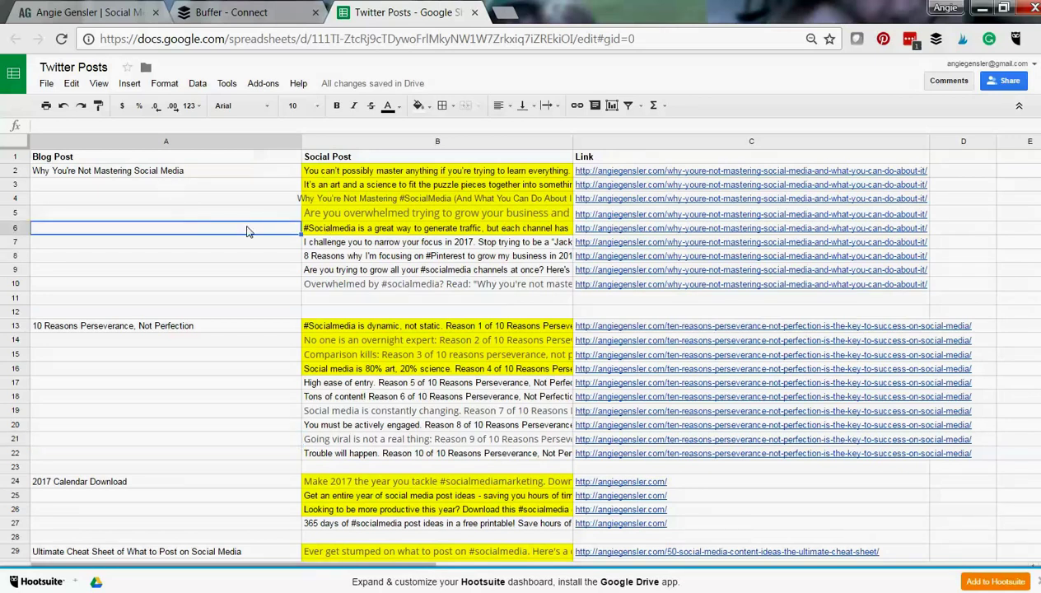
left_click(350, 254)
scroll(527, 298, "down", 2)
scroll(514, 325, "down", 3)
scroll(513, 322, "down", 3)
scroll(512, 321, "down", 5)
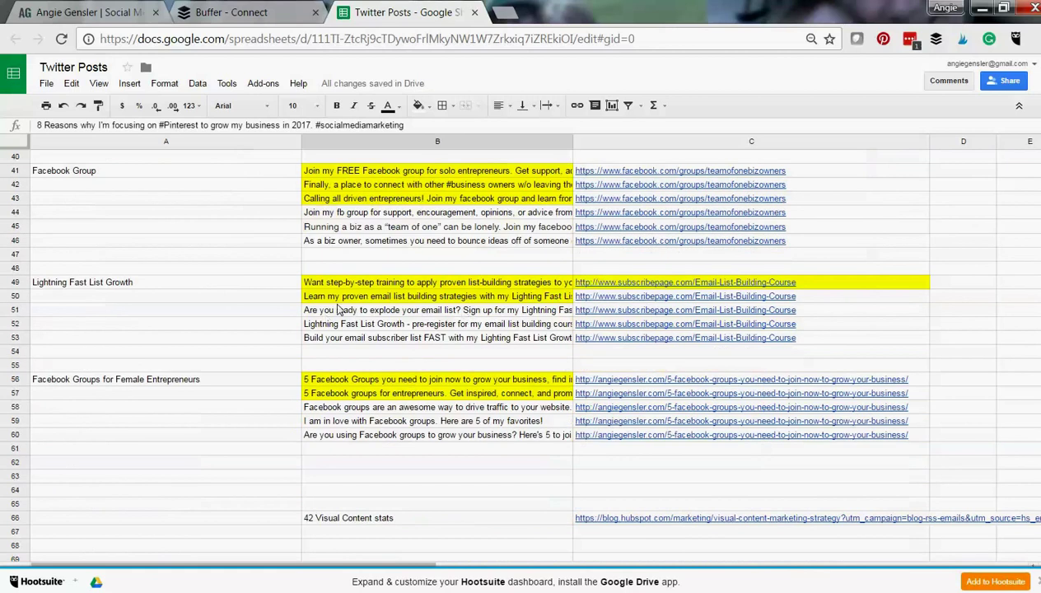
scroll(374, 299, "up", 9)
scroll(375, 300, "up", 5)
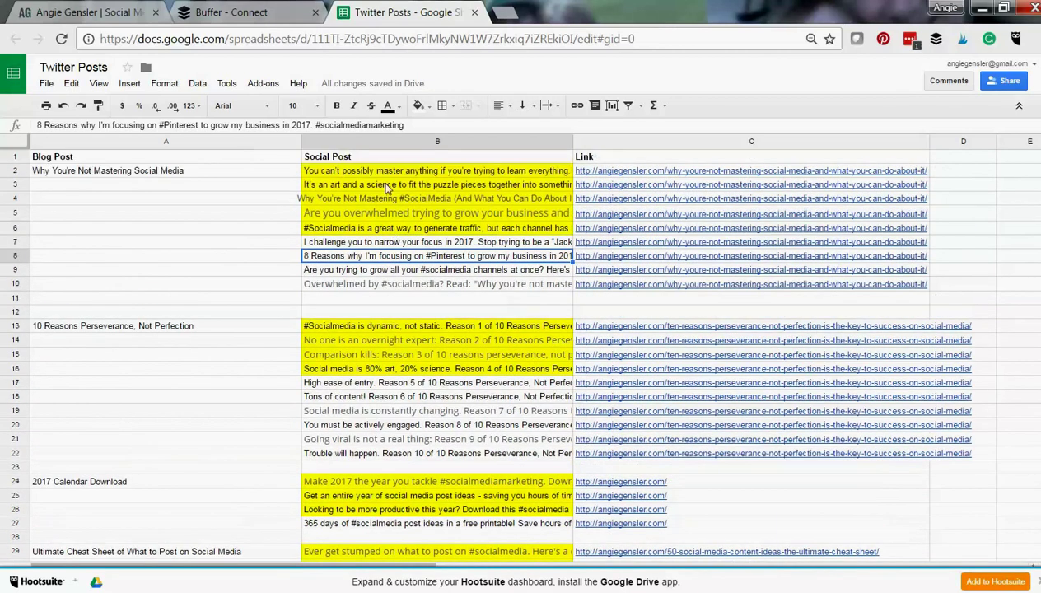
left_click(386, 199)
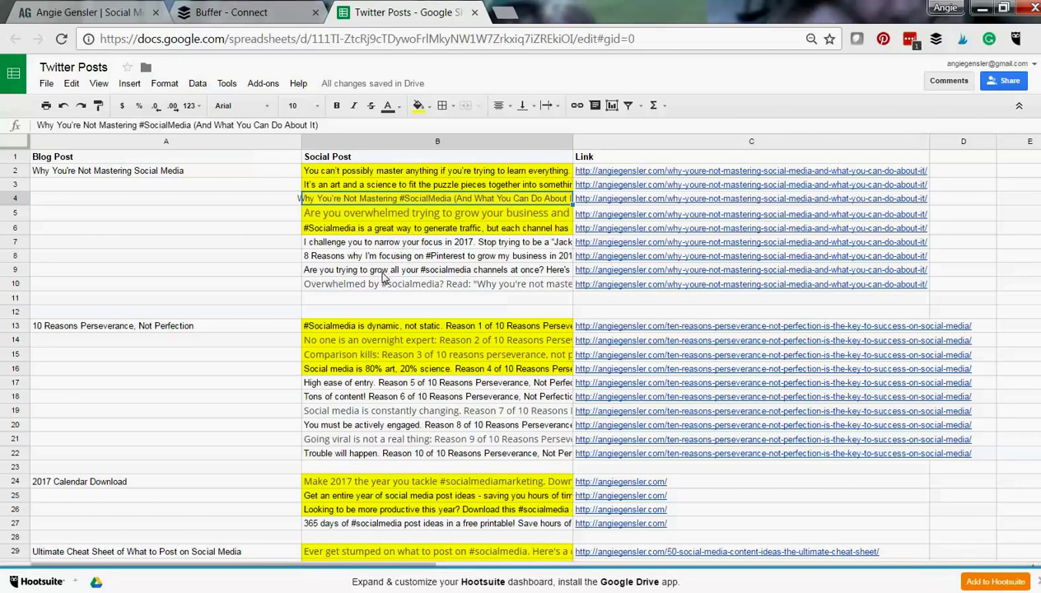
Step: Copy the "365 days of #socialmedia post ideas in a free printable!" text from the spreadsheet into a new Twitter post in Buffer
scroll(383, 274, "down", 4)
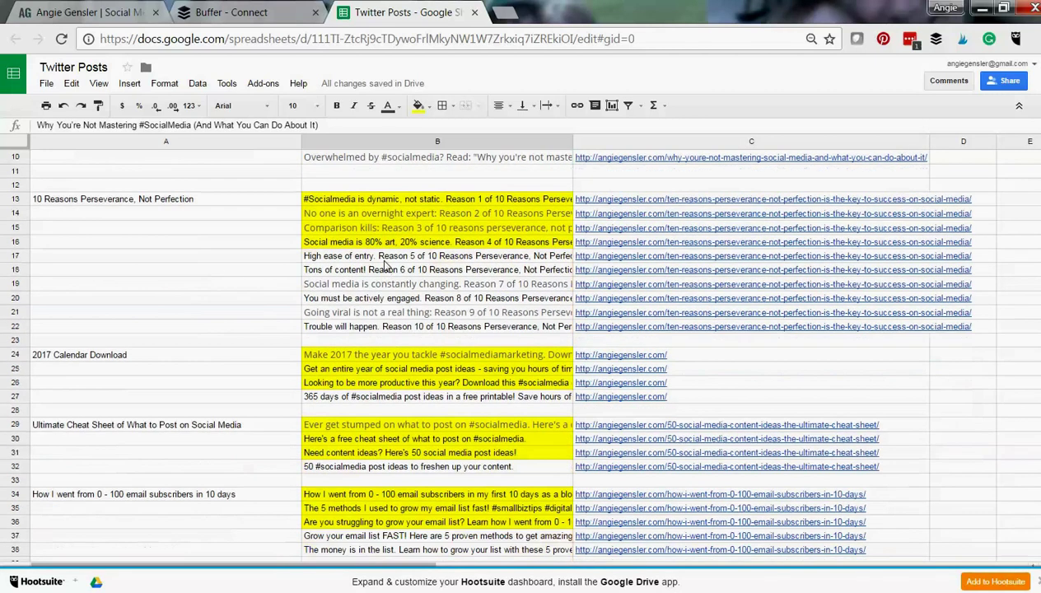
scroll(384, 266, "down", 2)
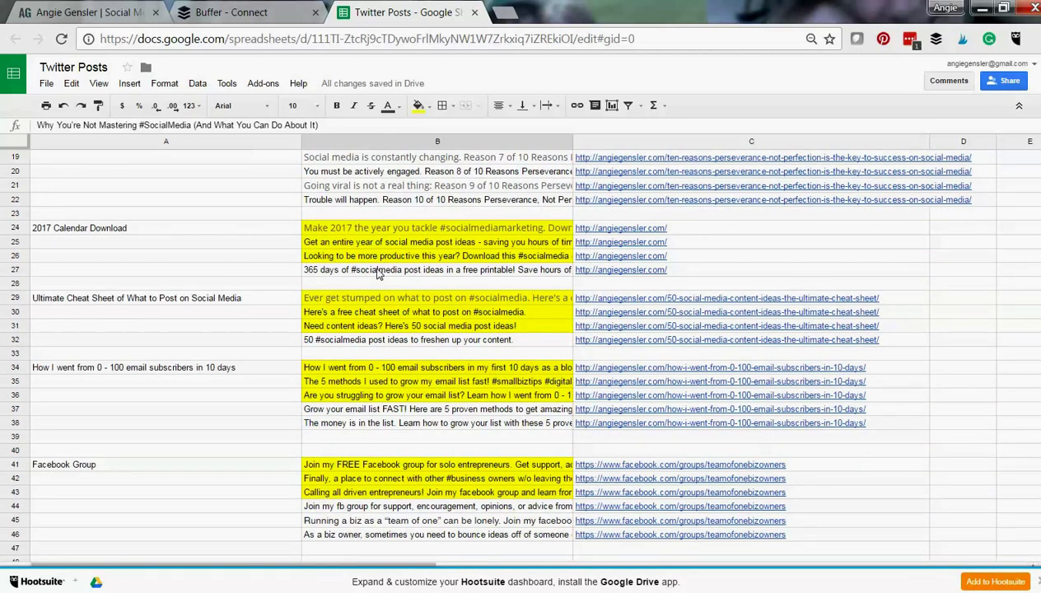
left_click(378, 274)
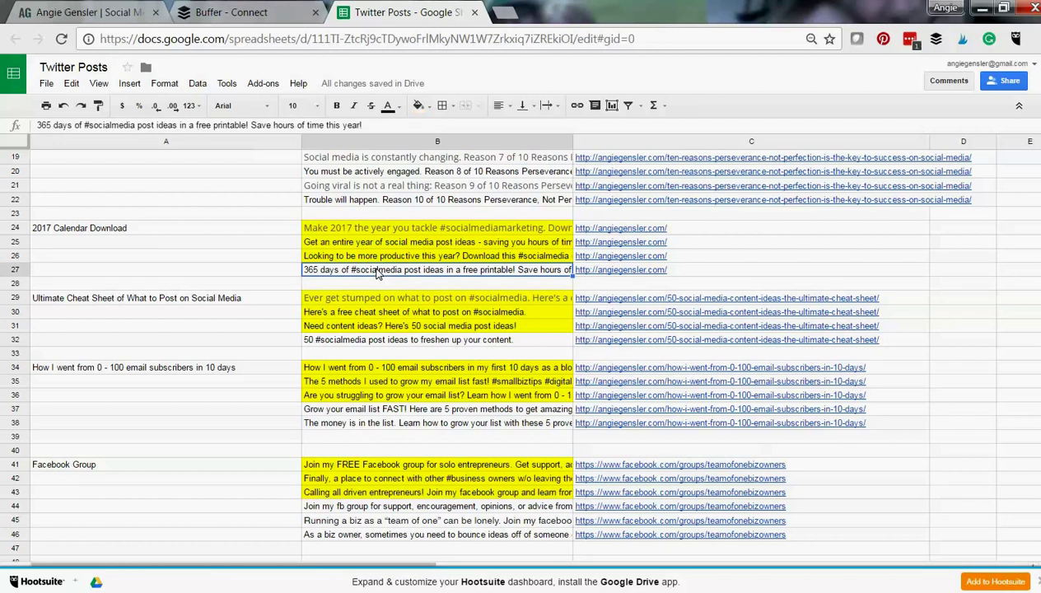
left_click(241, 13)
left_click(433, 243)
type("365 days of #socialmedia post ideas in a free printable! Save hours of time this year!")
Step: Copy a 2017 Calendar Download link from the spreadsheet and append it to the end of the Buffer post text
left_click(398, 13)
left_click(649, 256)
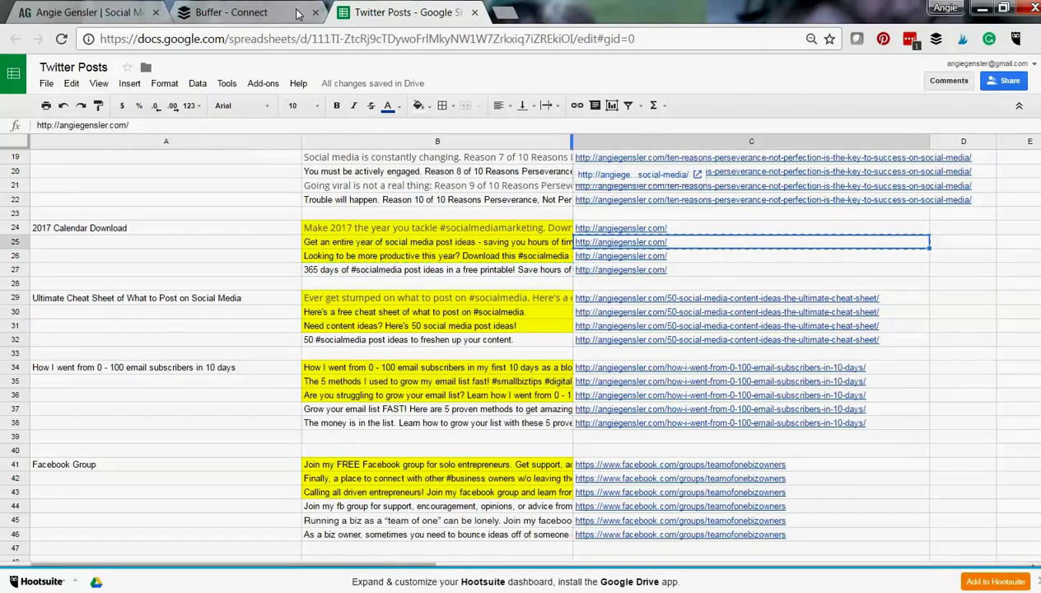
left_click(241, 13)
left_click(810, 317)
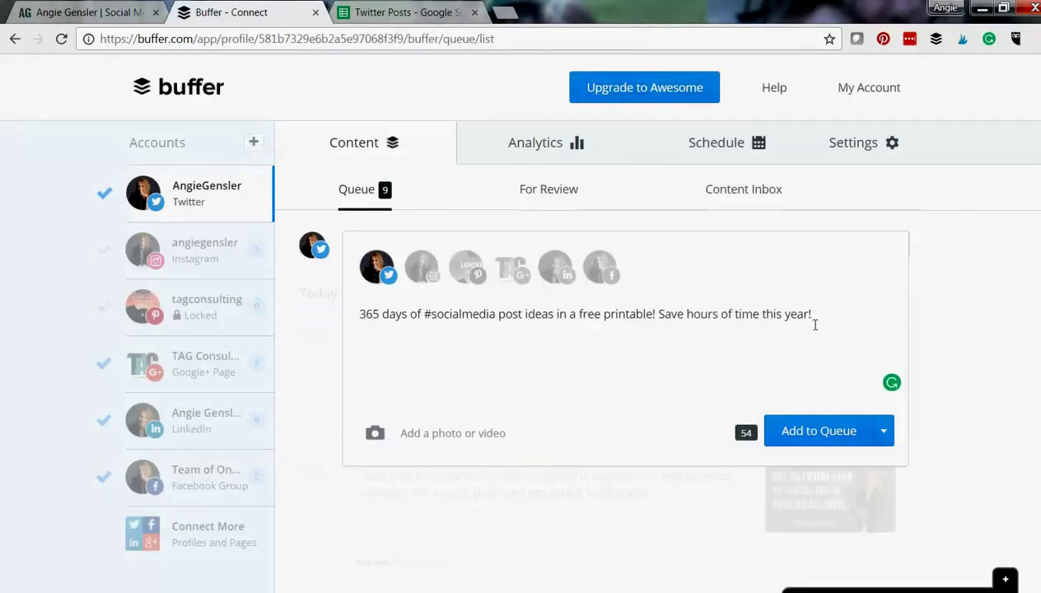
type("http://buff.ly/2jfUVVz")
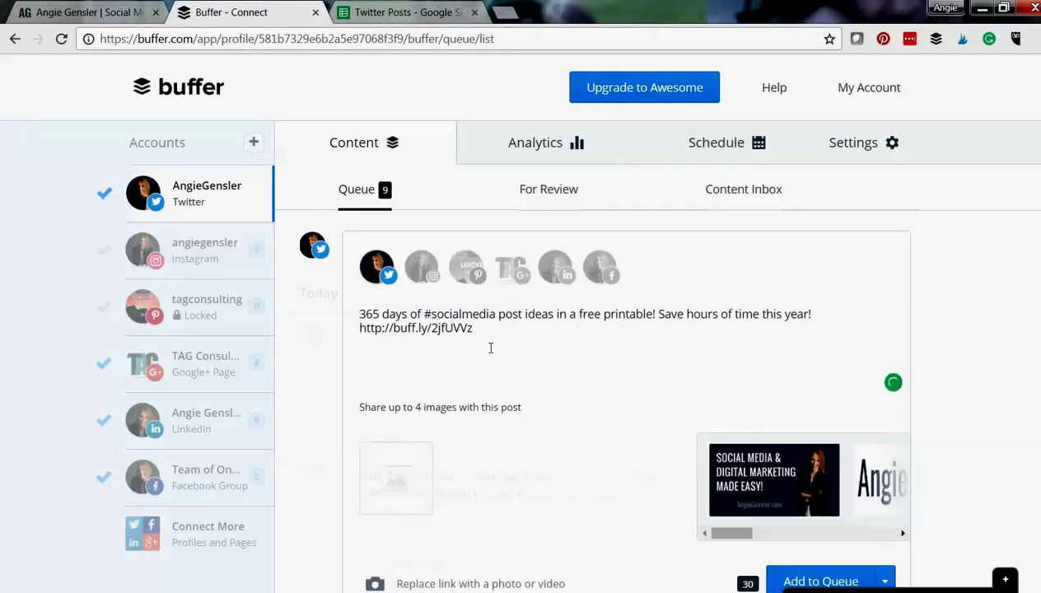
Step: Browse the suggested link images and attach the "Social Media & Digital Marketing Made Easy!" image to the post
scroll(527, 325, "down", 2)
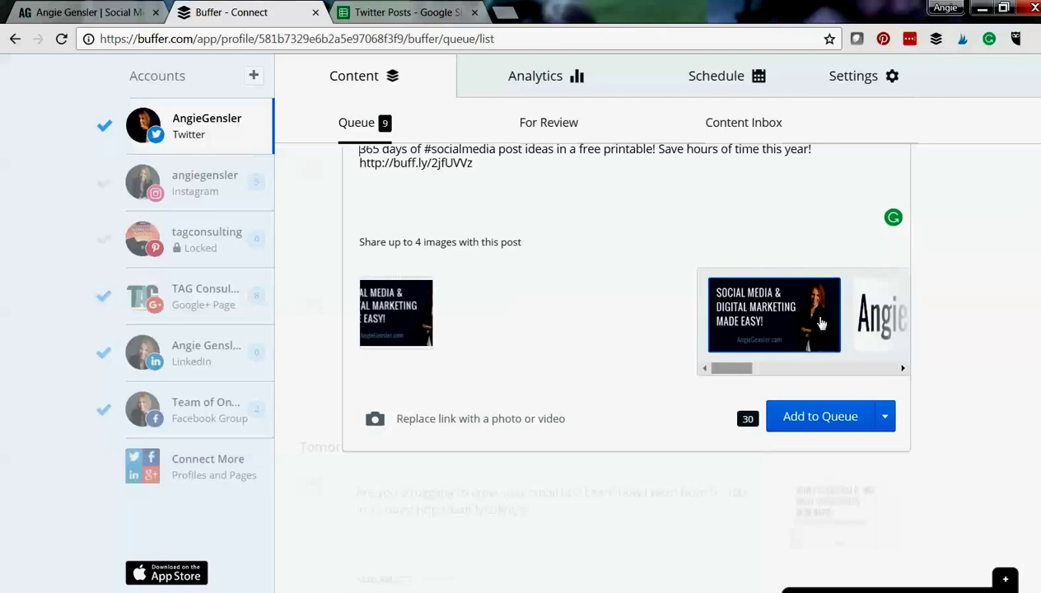
left_click(713, 332)
left_click(776, 333)
left_click(903, 368)
left_click(903, 369)
left_click(904, 368)
left_click(903, 368)
left_click(904, 368)
left_click_drag(842, 372, 728, 368)
left_click(741, 329)
Step: Add the TAG Consulting Google+ page as a destination for the post, and select and deselect the LinkedIn profile
scroll(568, 272, "up", 1)
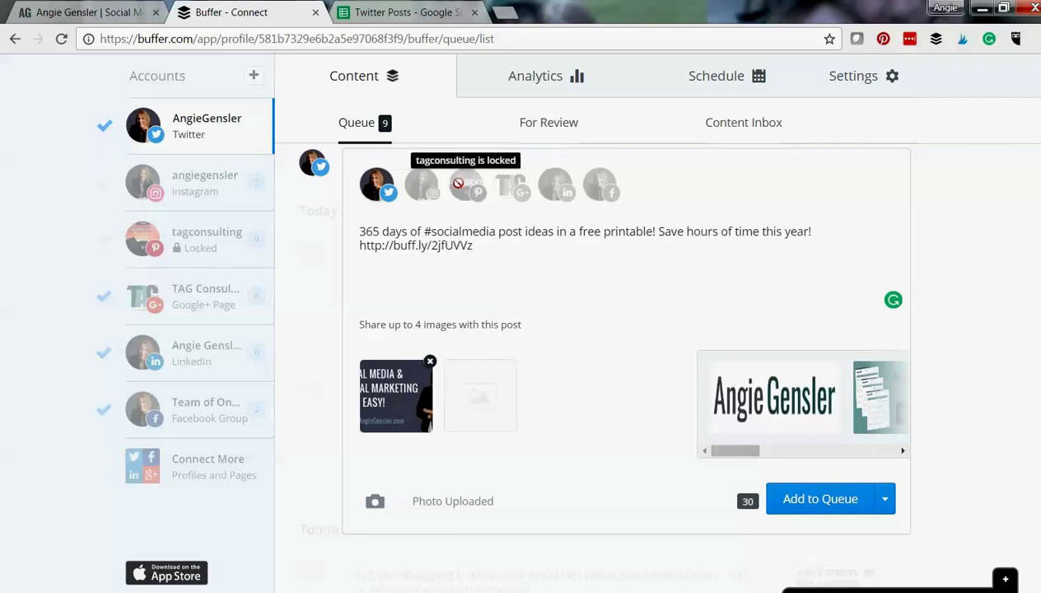
left_click(518, 196)
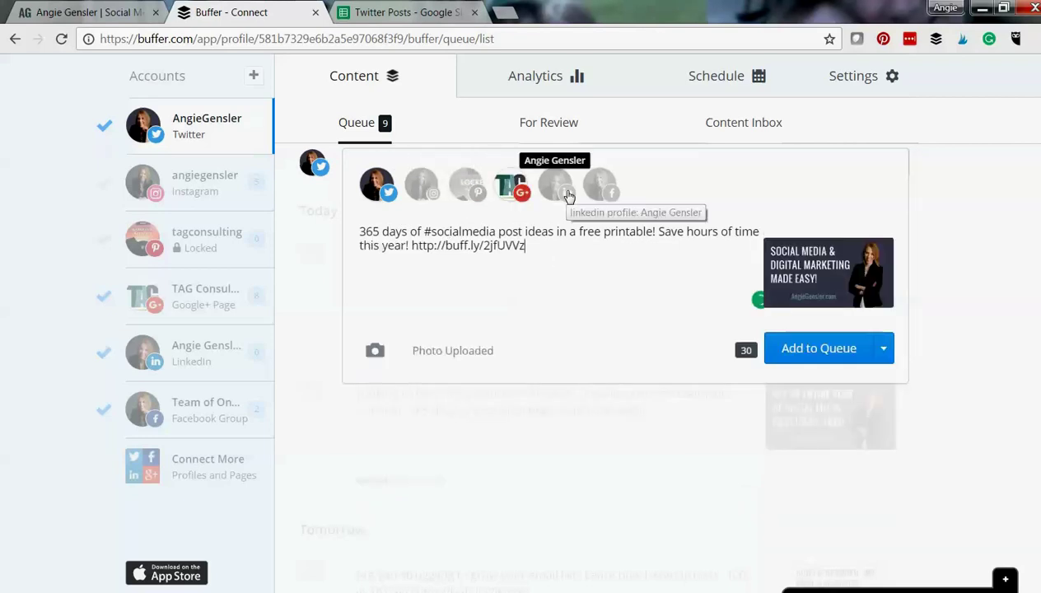
left_click(563, 191)
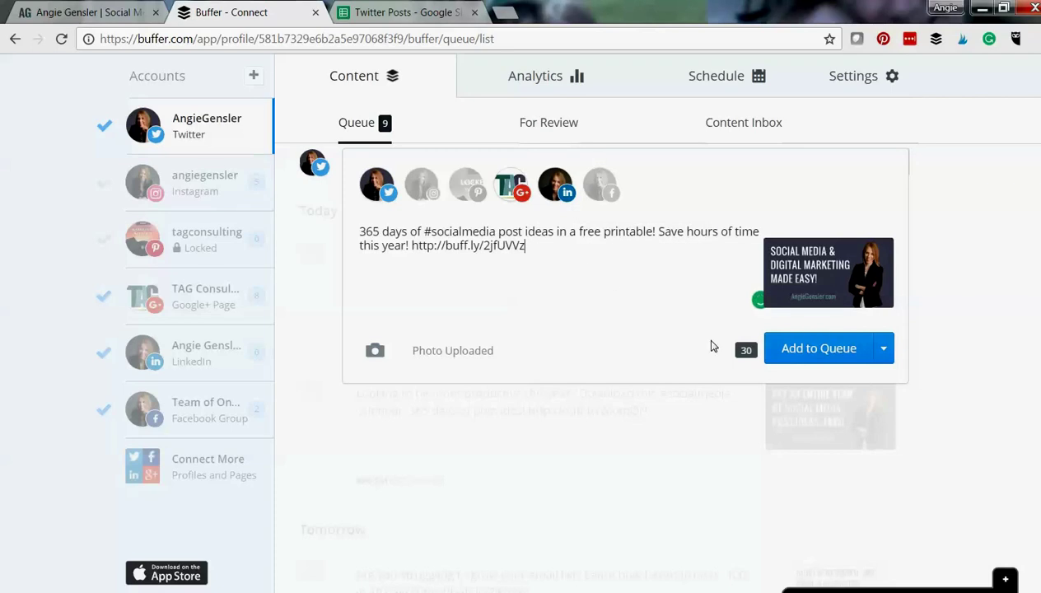
left_click(556, 191)
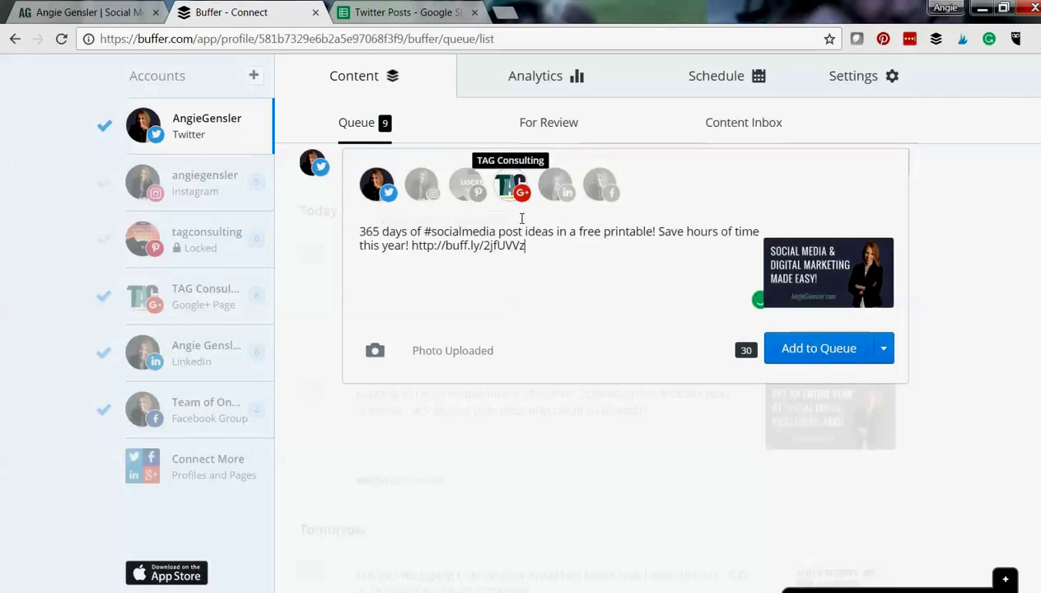
Step: Add the composed post to the queue and move it within the Twitter queue to the 8:05 PM slot just before Tuesday 17th January
left_click(804, 364)
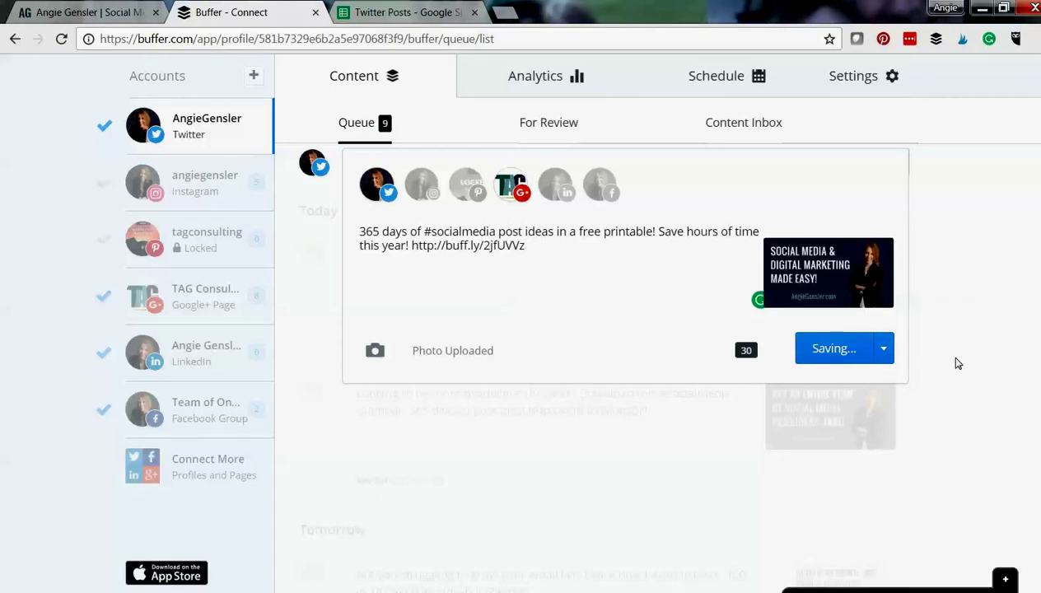
left_click(354, 124)
scroll(591, 298, "down", 15)
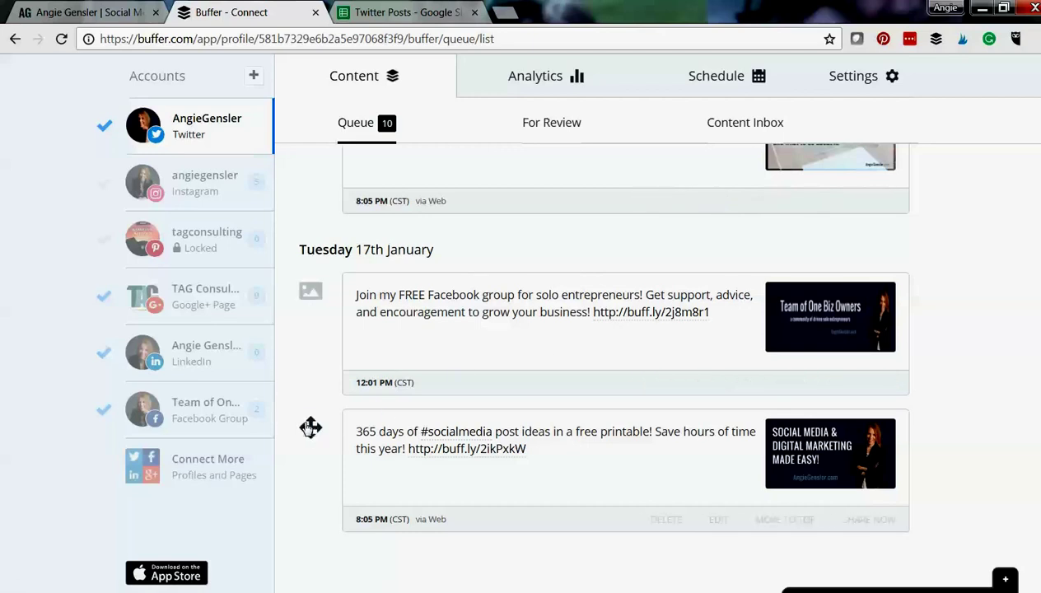
left_click_drag(311, 428, 303, 150)
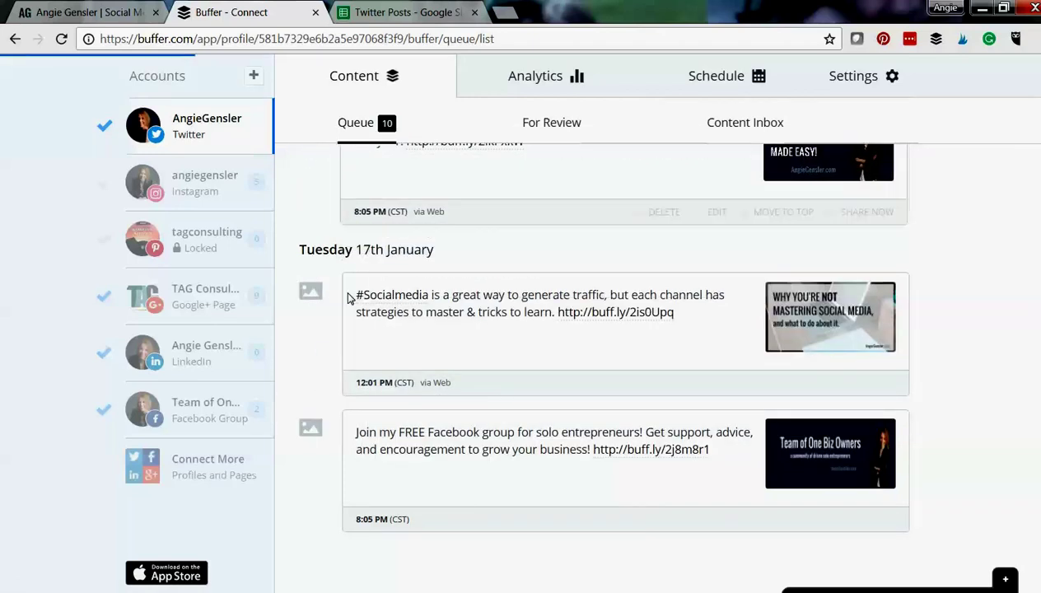
Step: In the TAG Consulting Google+ queue, move the "365 days of #socialmedia" post up to the Tuesday 17th January 12:05 AM slot
left_click(205, 298)
scroll(610, 304, "down", 15)
scroll(619, 297, "down", 3)
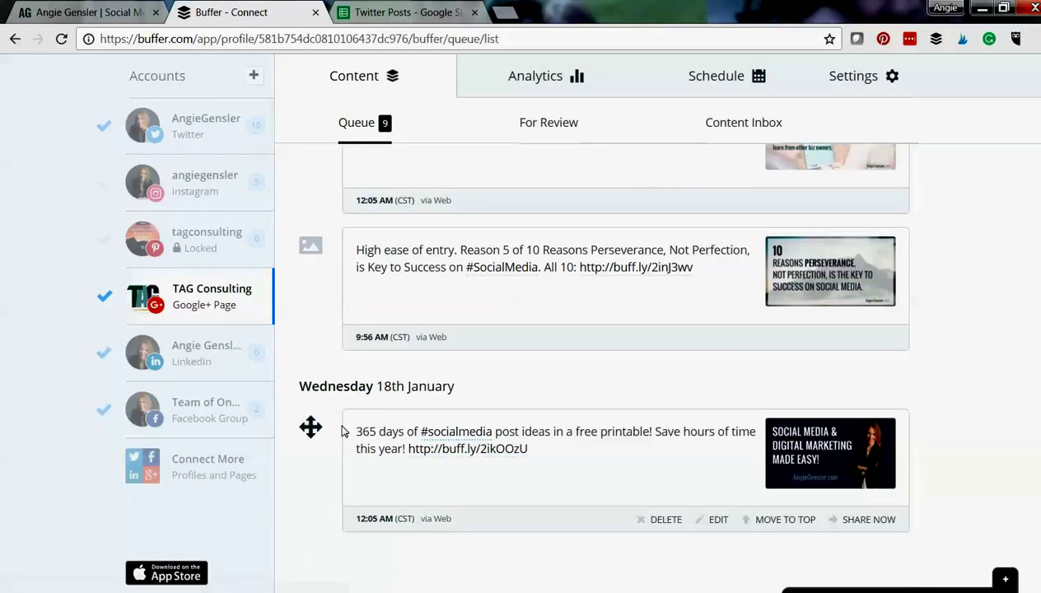
left_click_drag(311, 427, 310, 221)
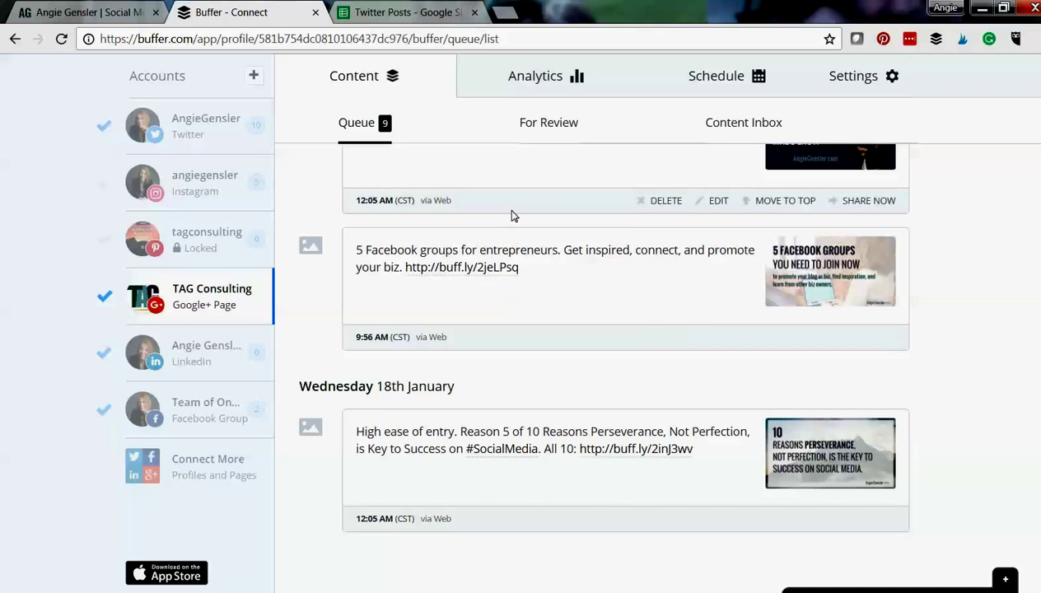
scroll(519, 189, "up", 4)
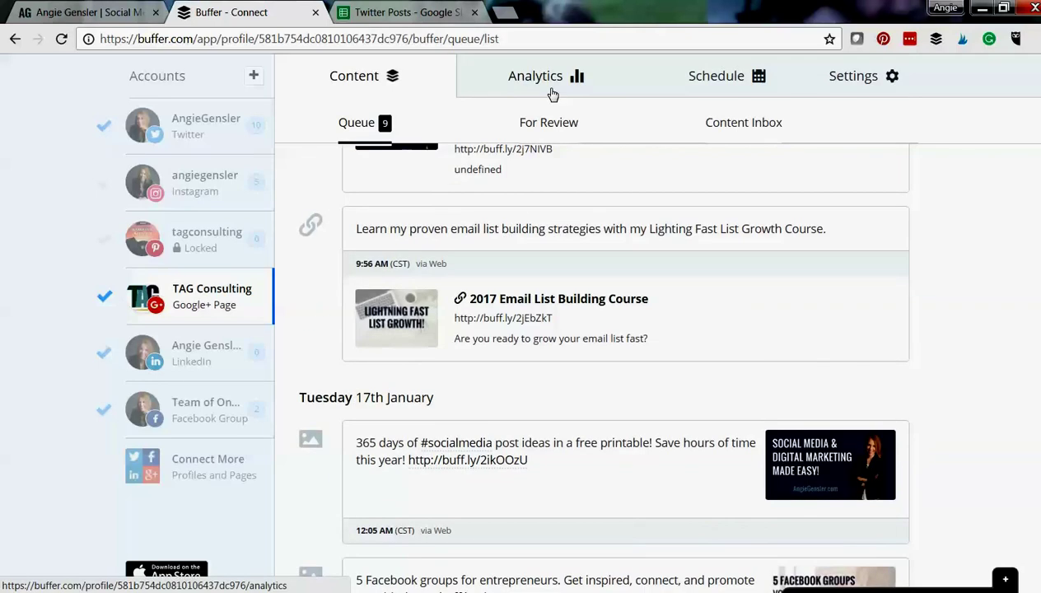